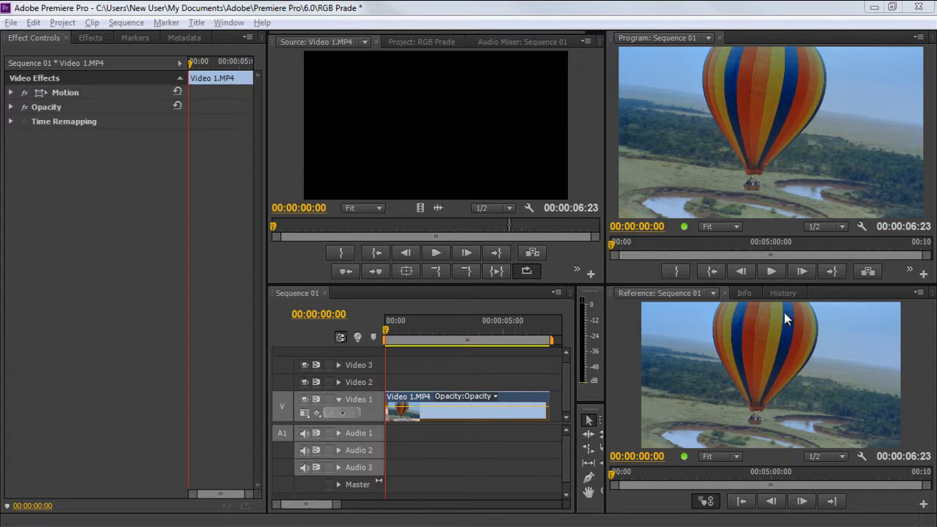
- Play the balloon clip briefly, then return to an earlier moment in it
left_click(770, 273)
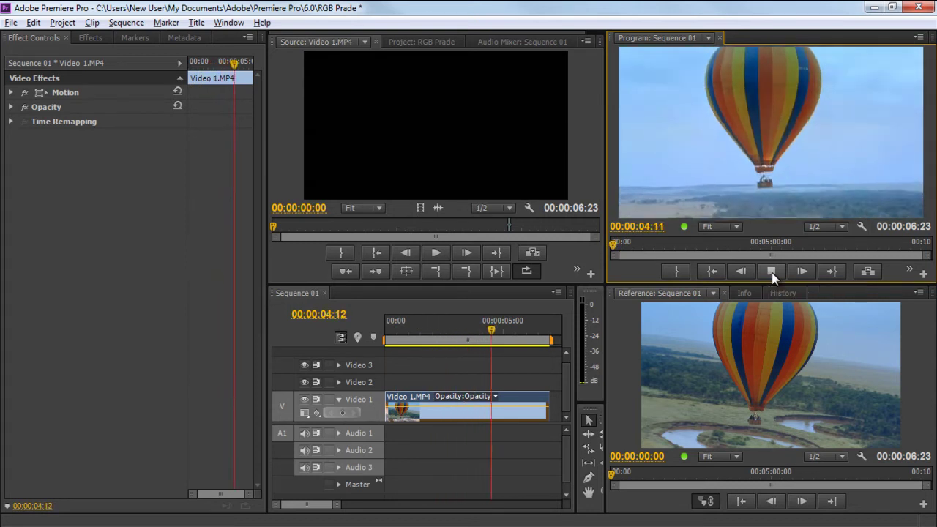
left_click(772, 272)
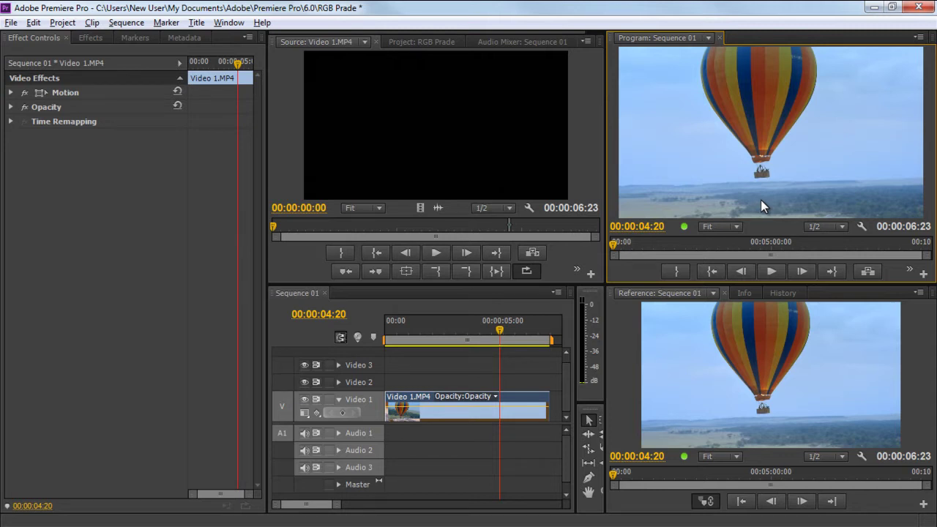
left_click_drag(516, 326, 380, 324)
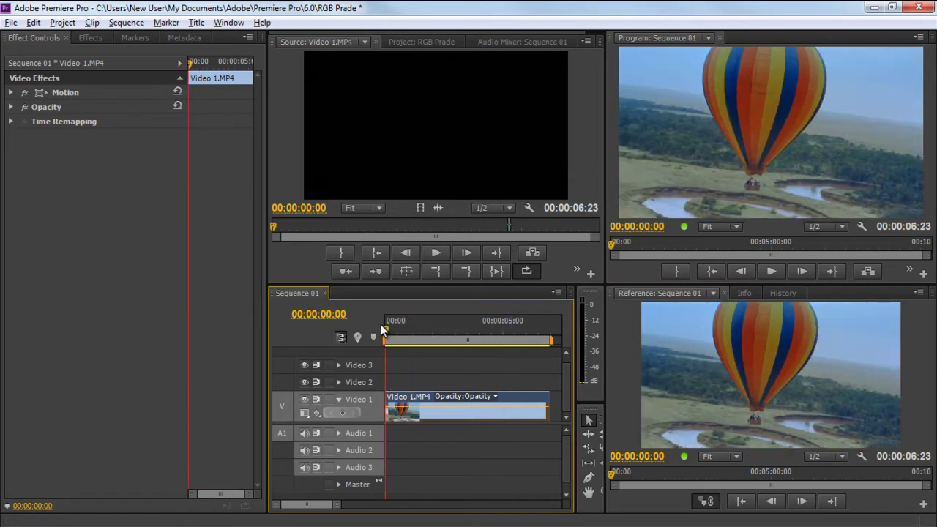
- Switch the Reference monitor to the RGB Parade scope and scrub the clip to watch it
left_click(919, 293)
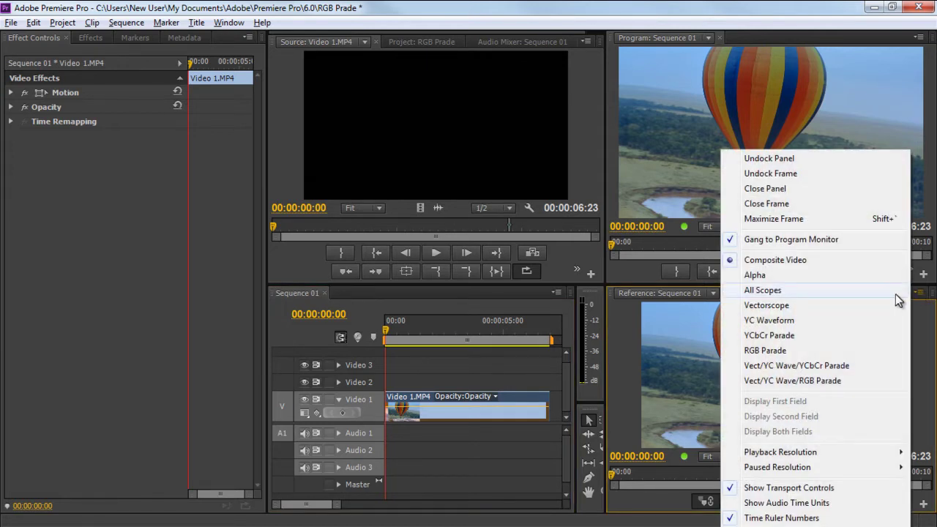
left_click(818, 349)
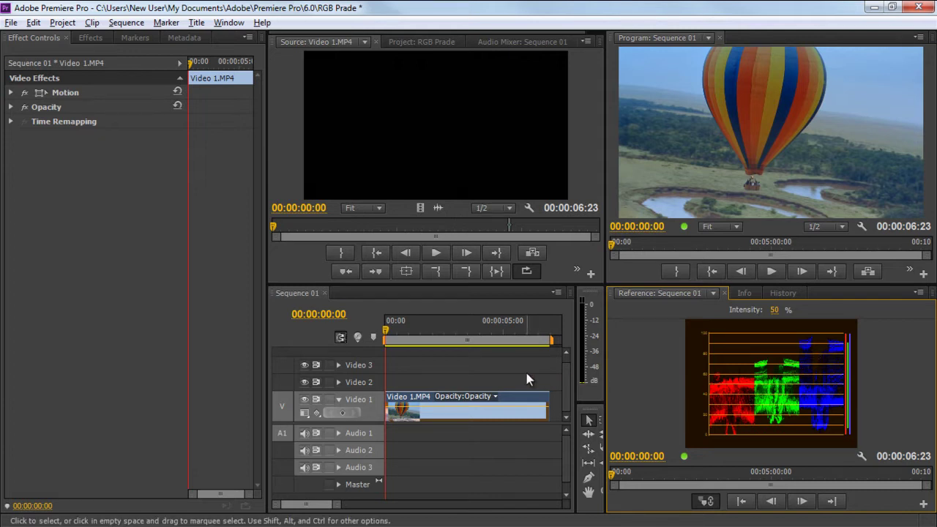
left_click_drag(393, 326, 549, 343)
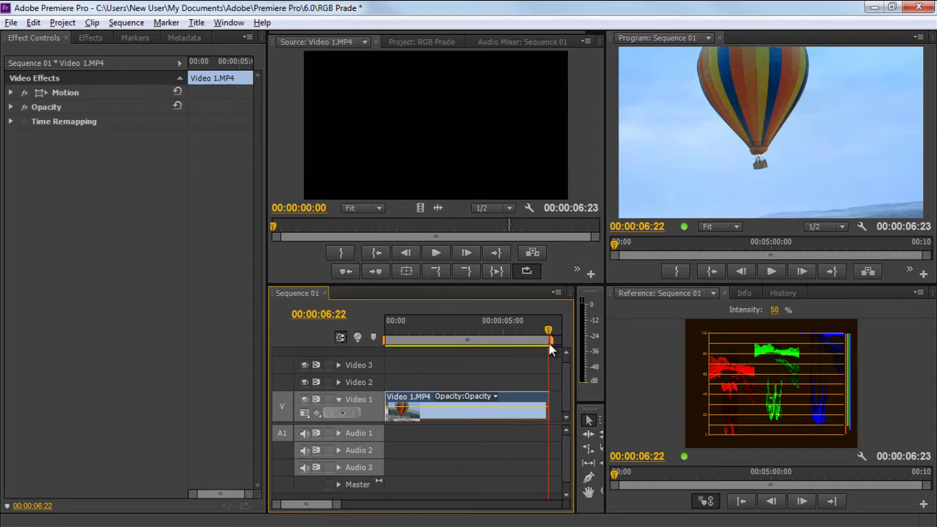
- Search the effects for 'rgb' and drop Color Balance (RGB) onto the Video 1 balloon clip
key("Home")
left_click(90, 38)
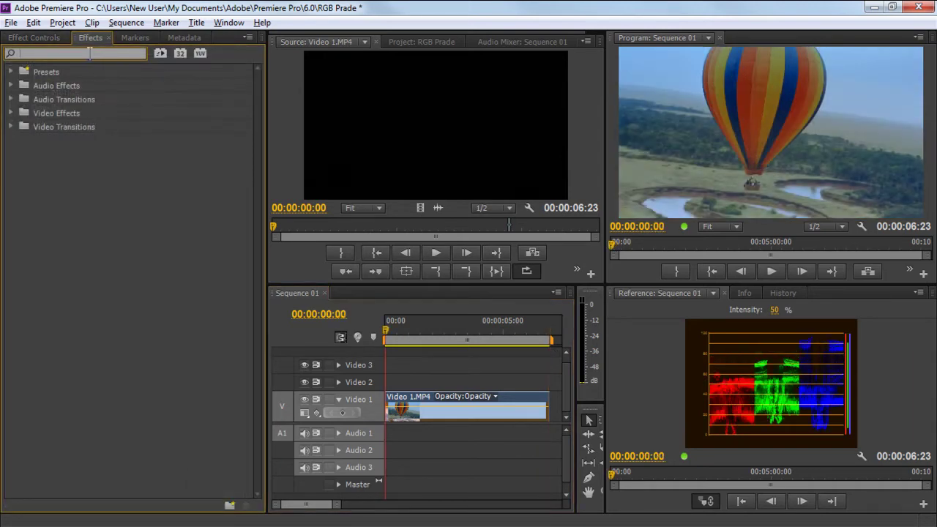
left_click(89, 52)
type("rgb")
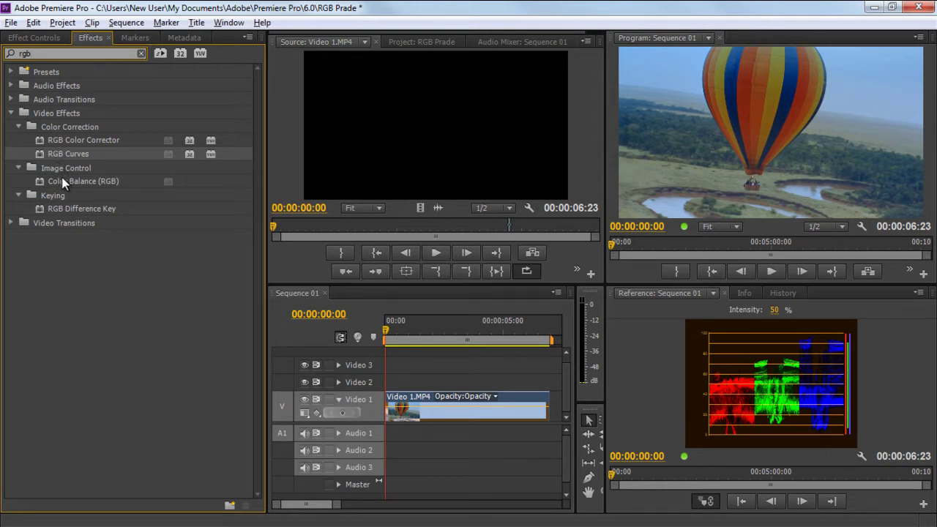
left_click_drag(64, 181, 402, 405)
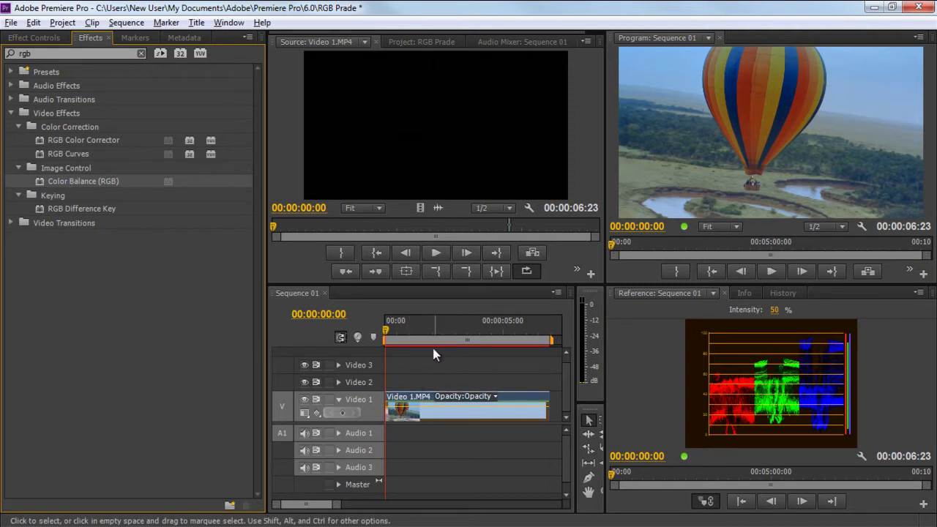
left_click(51, 41)
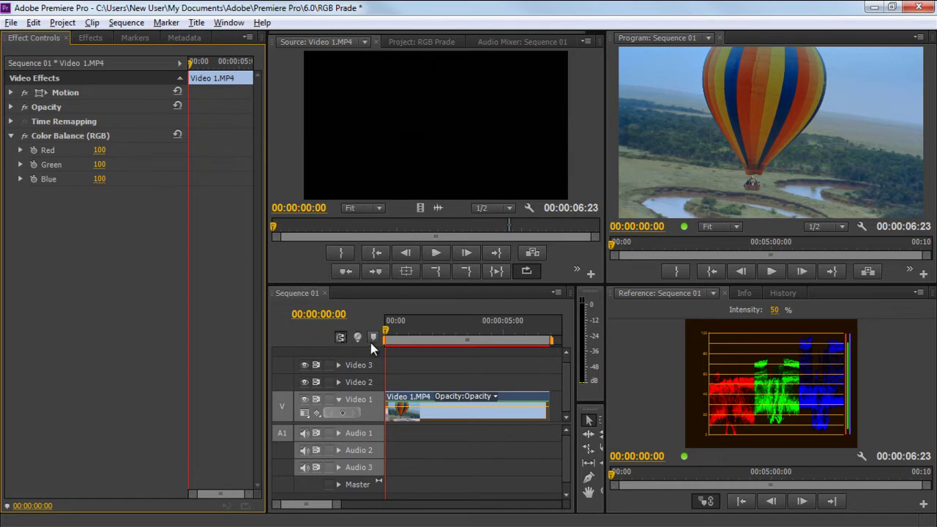
- Scrub Color Balance (RGB) to Red 120, Green 104, Blue 116, then scrub the clip to check
left_click_drag(386, 338, 394, 337)
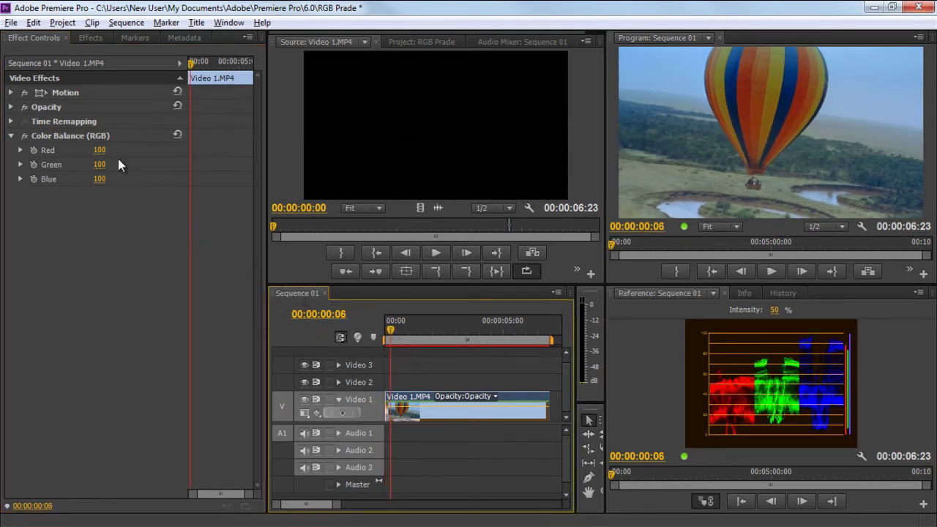
mouse_move(100, 146)
left_mouse_down()
mouse_move(117, 151)
mouse_move(106, 150)
left_mouse_up()
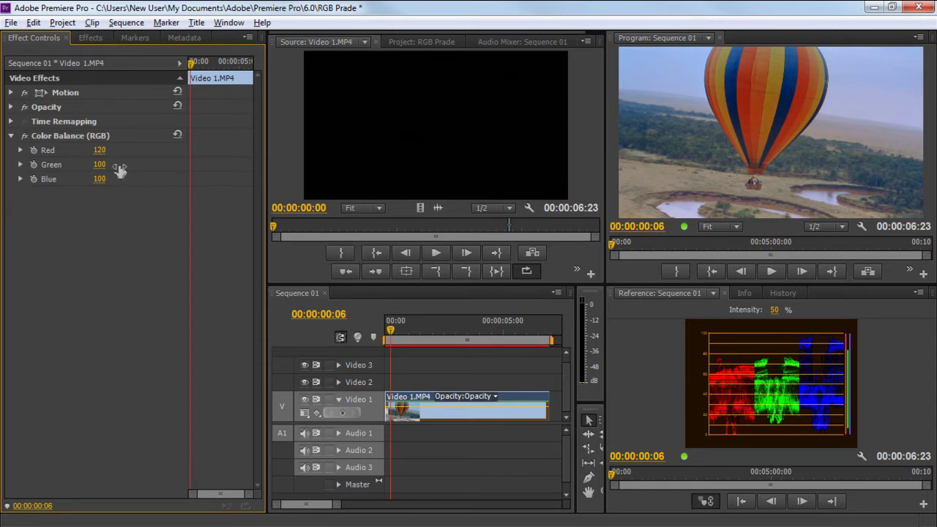
left_click_drag(108, 165, 111, 166)
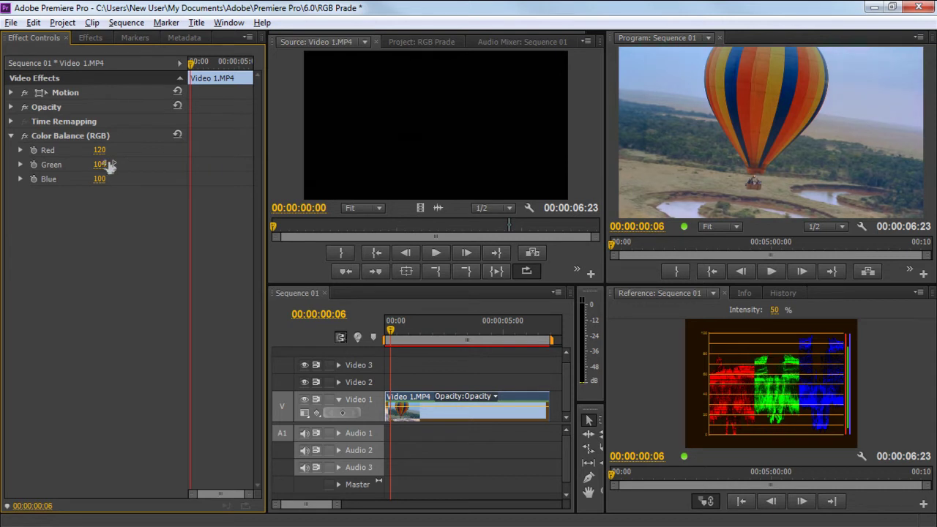
left_click_drag(110, 179, 126, 179)
left_click_drag(445, 335, 382, 314)
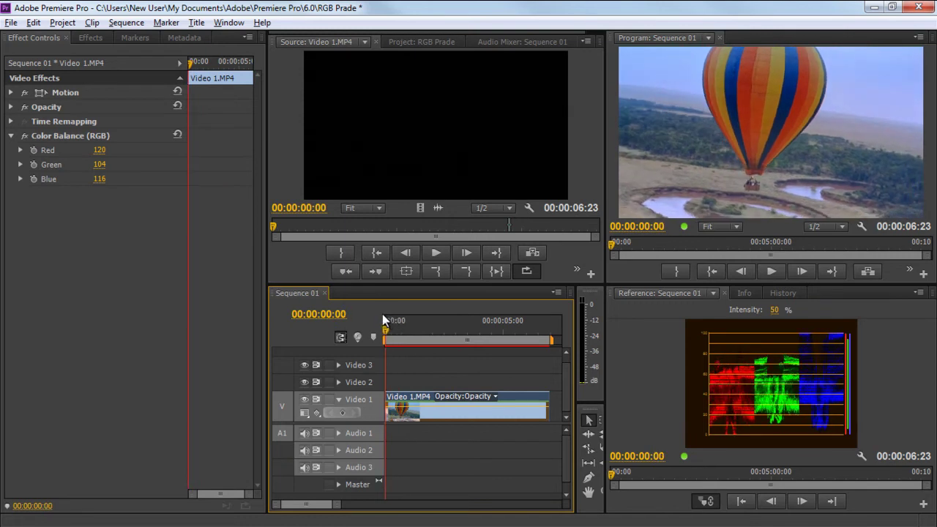
- Apply the RGB Curves effect to the balloon clip and show its settings
left_click(100, 40)
left_click_drag(77, 154, 478, 412)
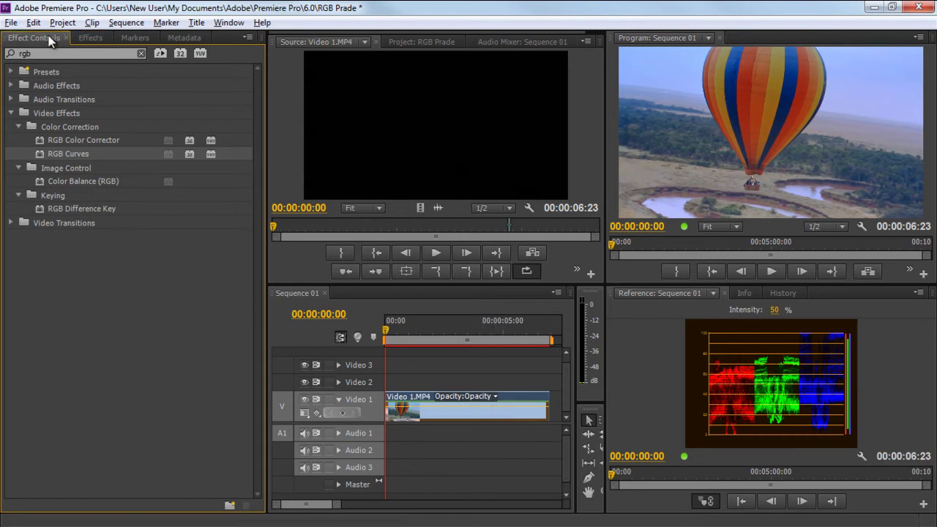
left_click(49, 36)
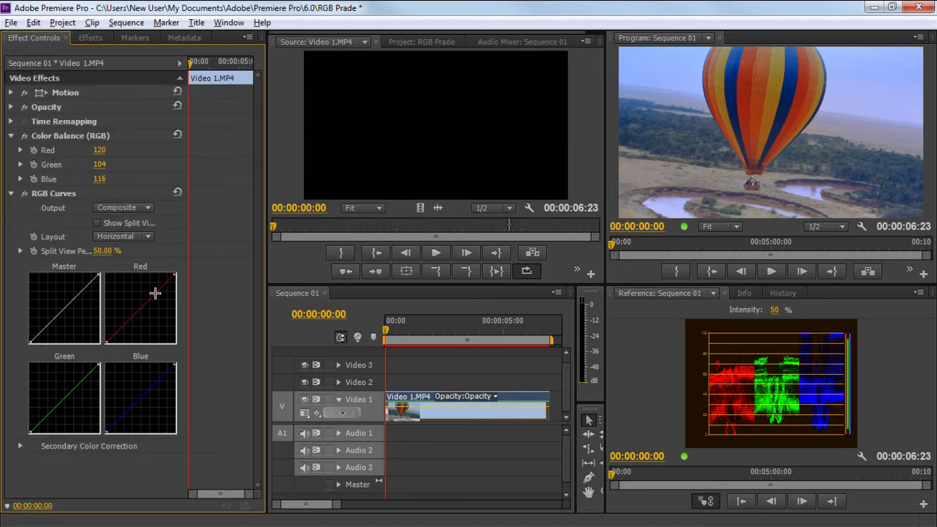
- On a frame over land, bend the Master, Red, Green and Blue curves
left_click(395, 331)
left_click_drag(394, 334, 430, 339)
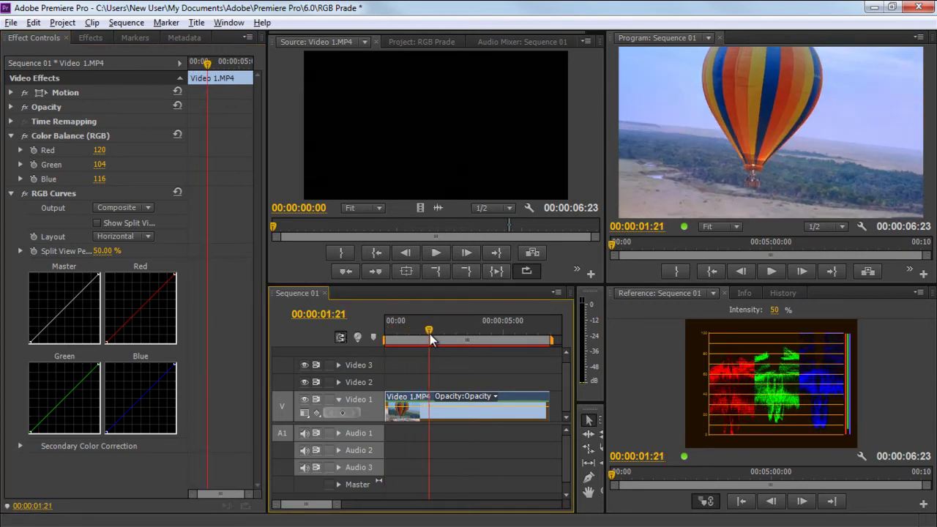
left_click_drag(60, 308, 63, 306)
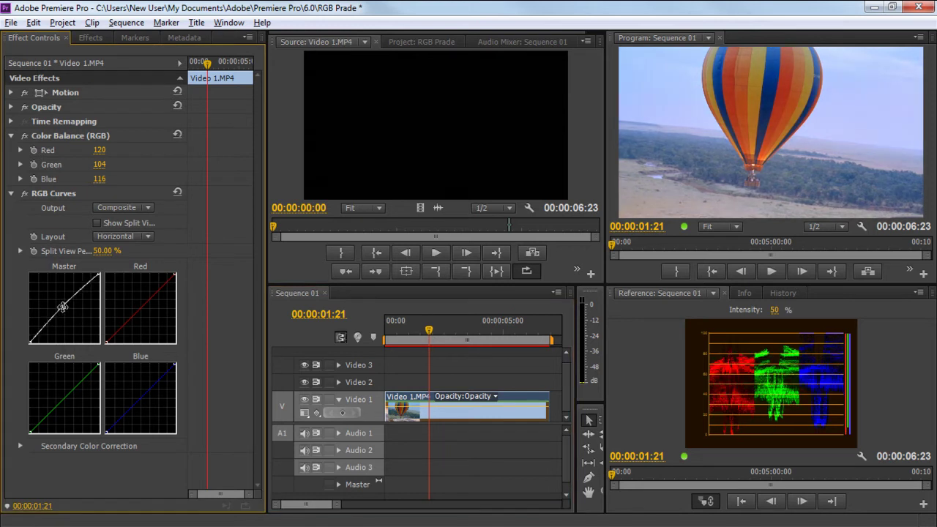
left_click_drag(143, 312, 142, 312)
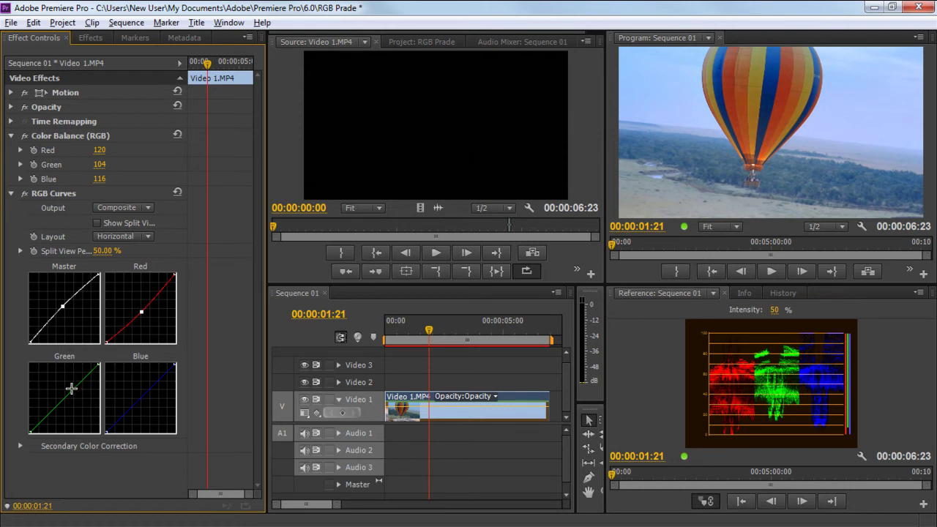
left_click_drag(74, 386, 79, 383)
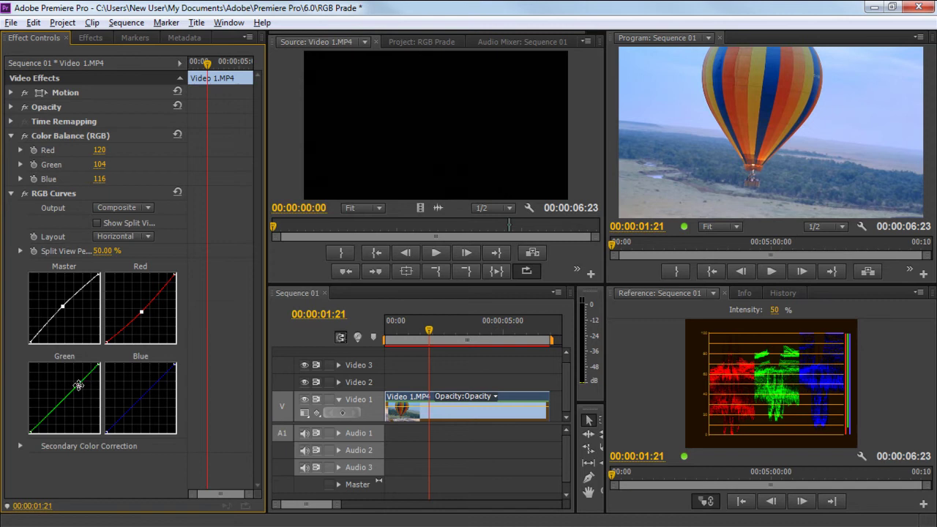
left_click_drag(152, 387, 145, 400)
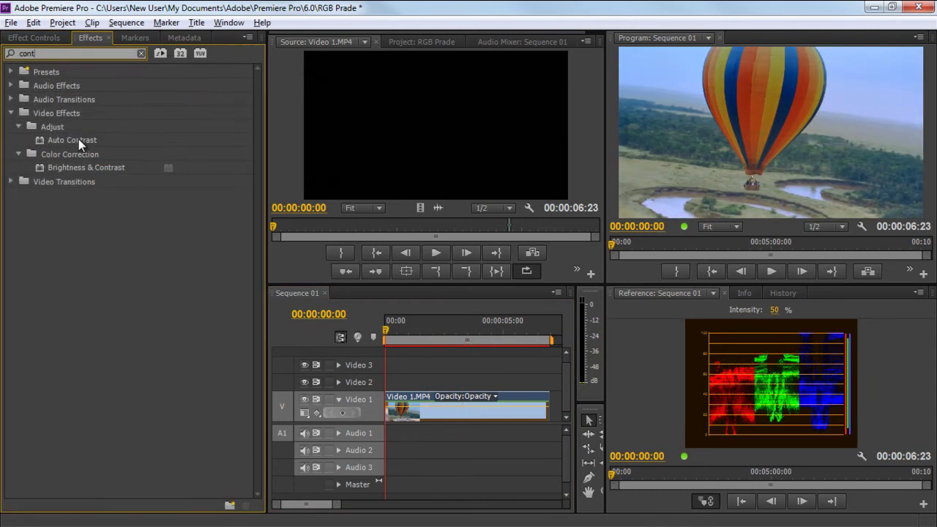
- Add Brightness & Contrast, collapse RGB Curves, and set Contrast 17.0 and Brightness 10.0
left_click_drag(79, 165, 411, 402)
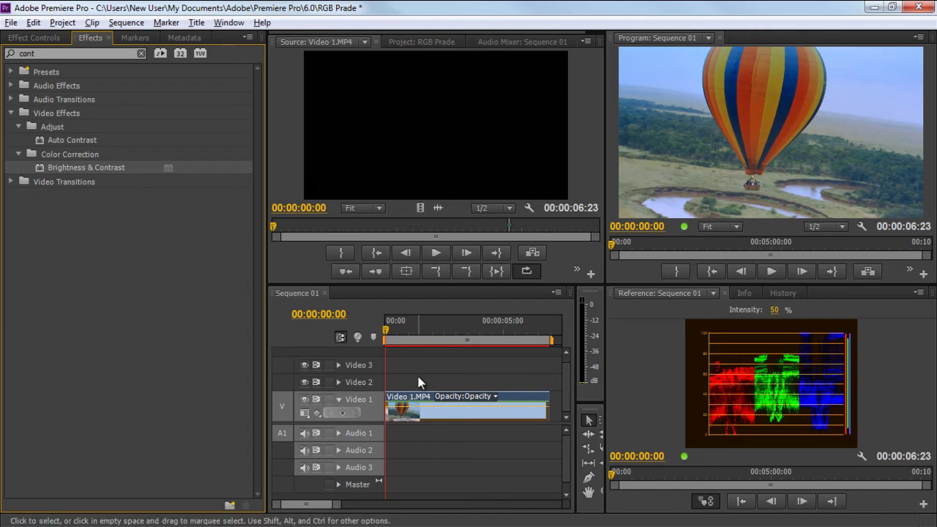
left_click(46, 36)
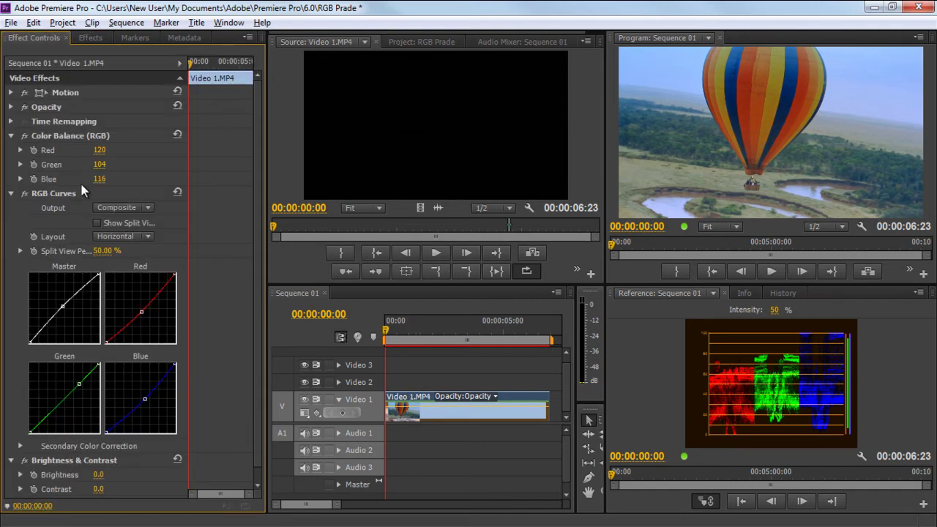
left_click(12, 193)
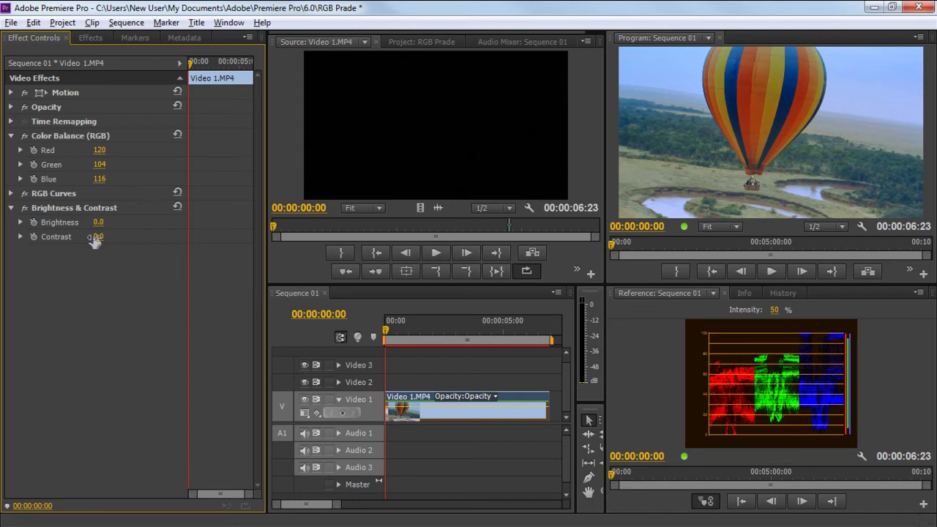
left_click_drag(95, 242, 115, 222)
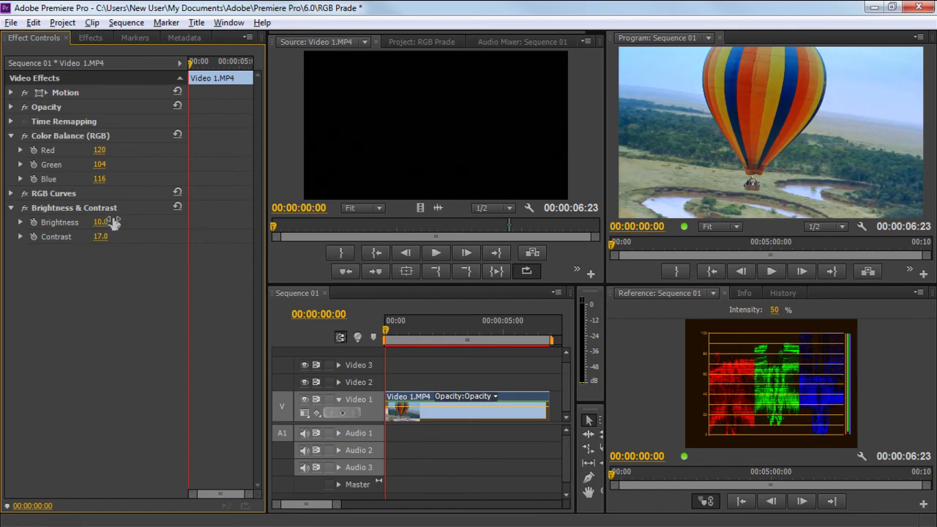
left_click(771, 271)
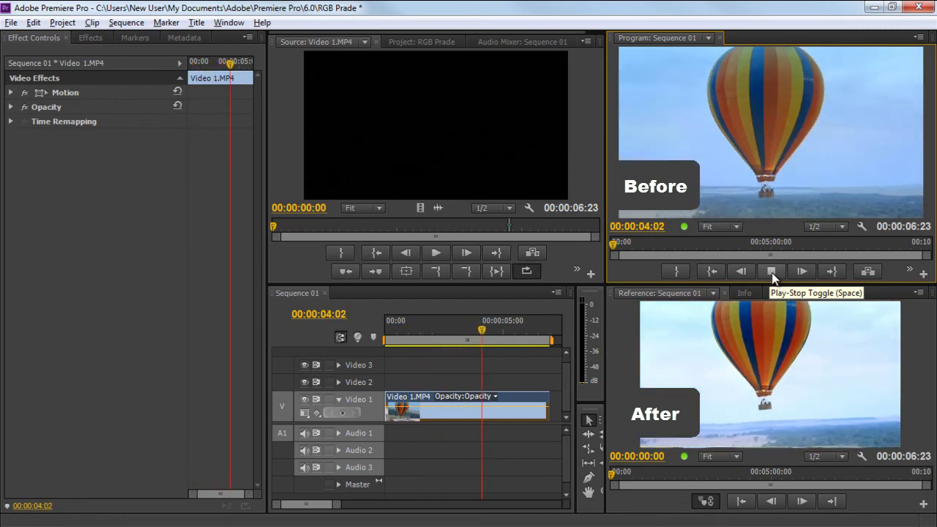
left_click(772, 272)
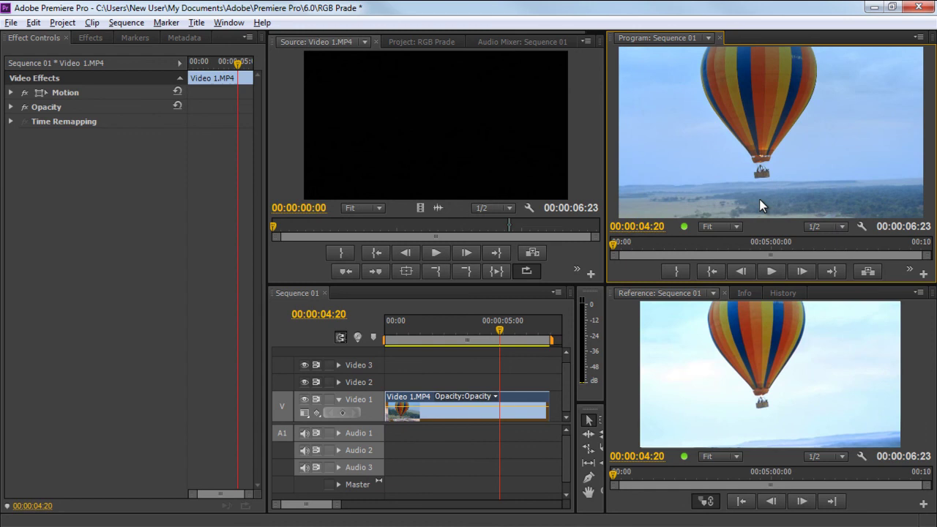